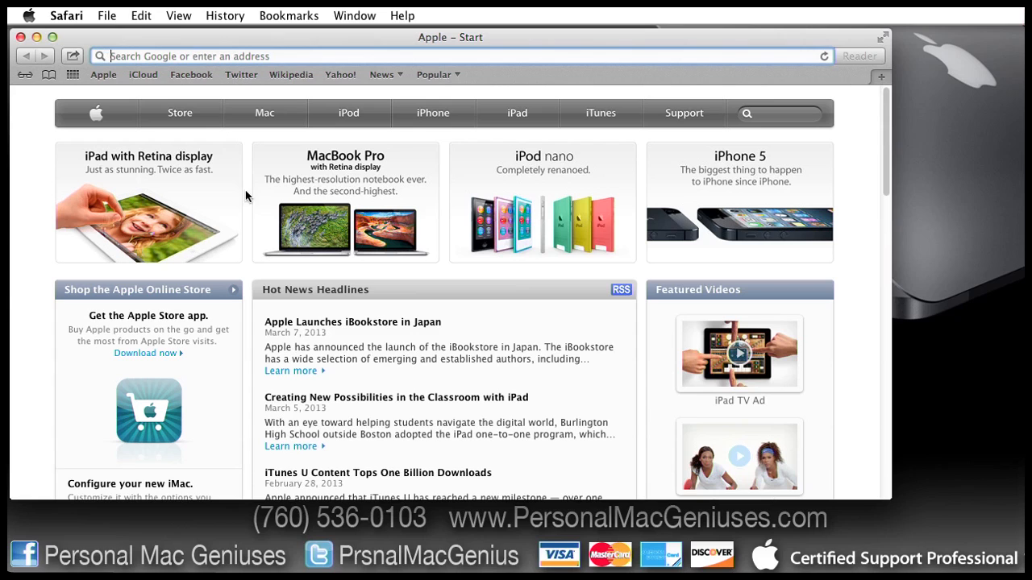
# Step: Load google.com in Safari and go to the Google Calendar sign-in page
pyautogui.press('super+l')
pyautogui.write('google.com')
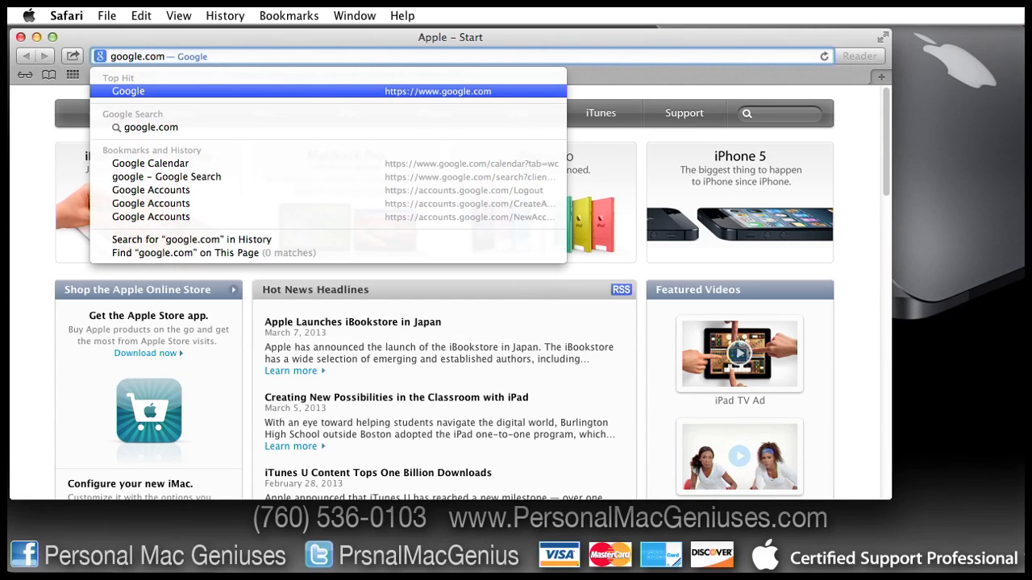
pyautogui.press('Return')
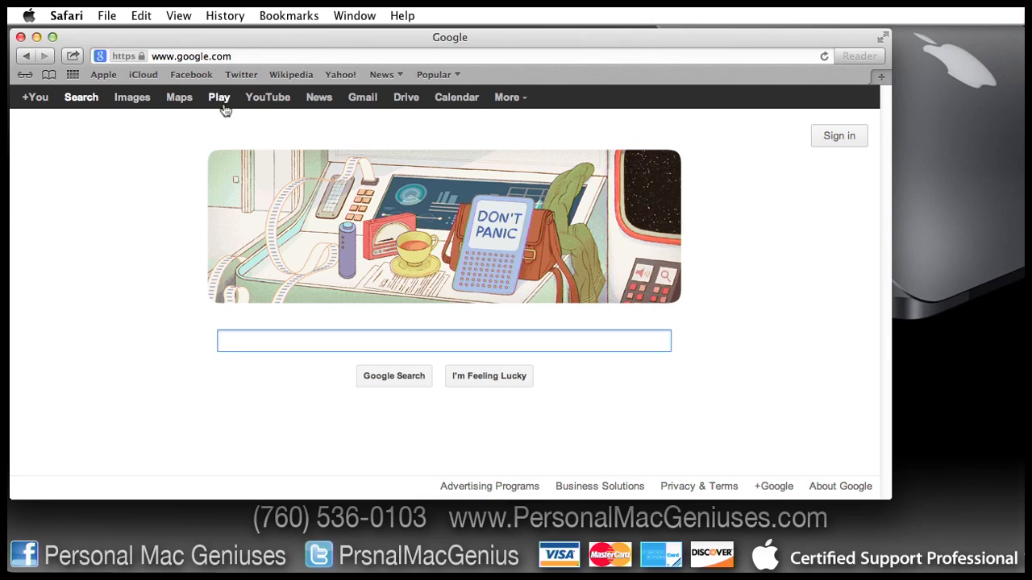
pyautogui.click(453, 101)
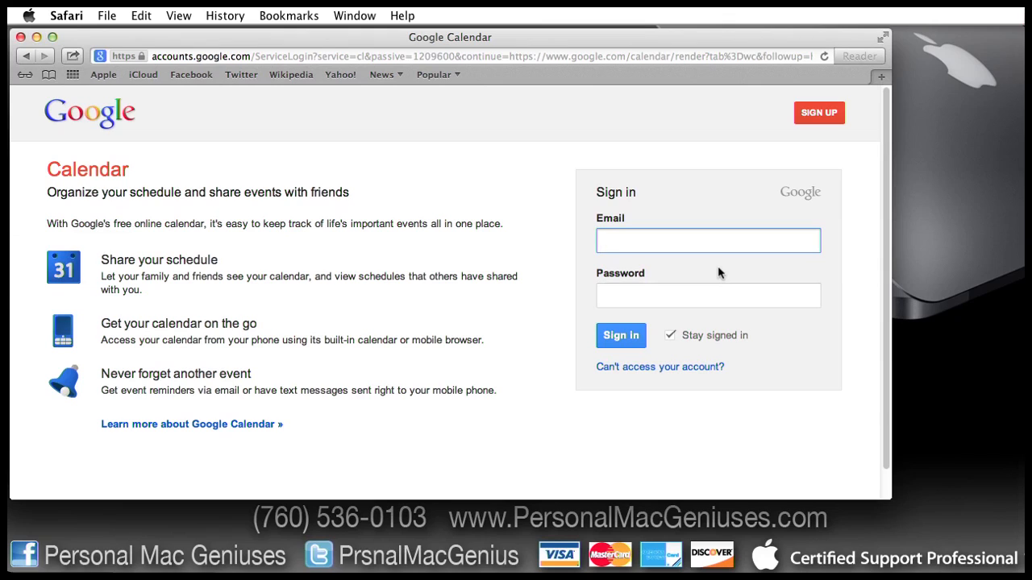
# Step: Start a Google sign-up with the current email address and a Strong-rated password
pyautogui.click(824, 117)
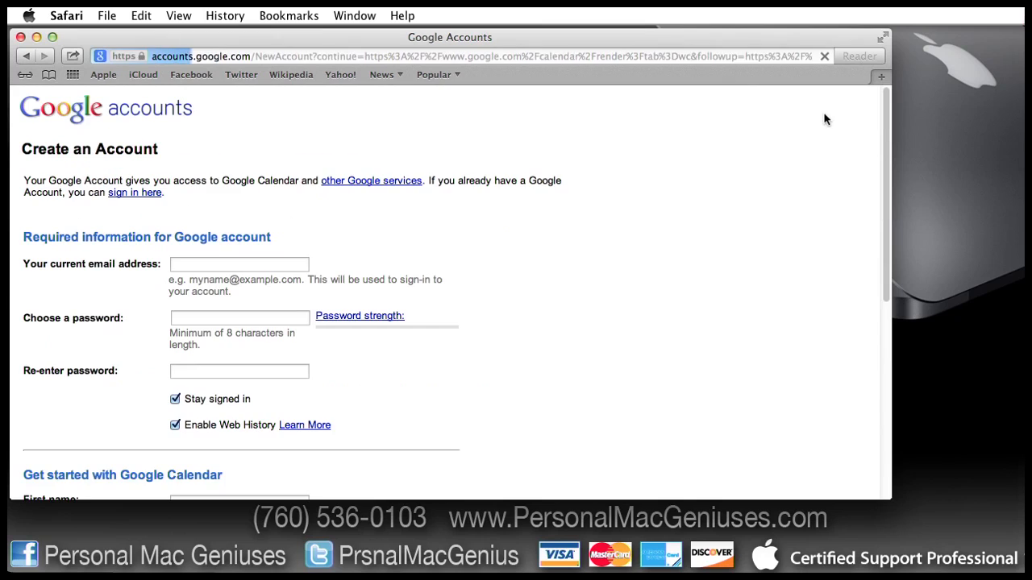
pyautogui.click(279, 264)
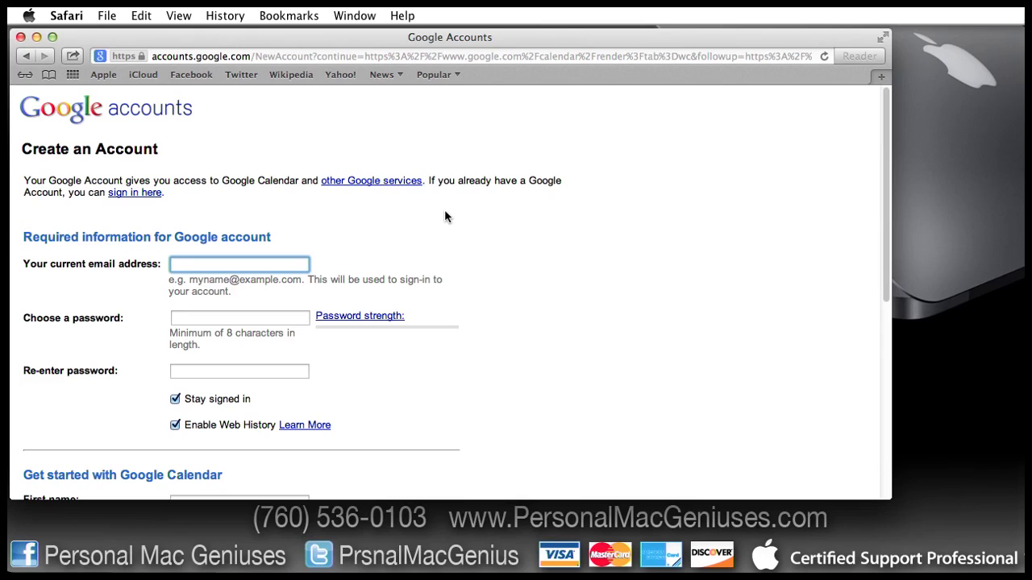
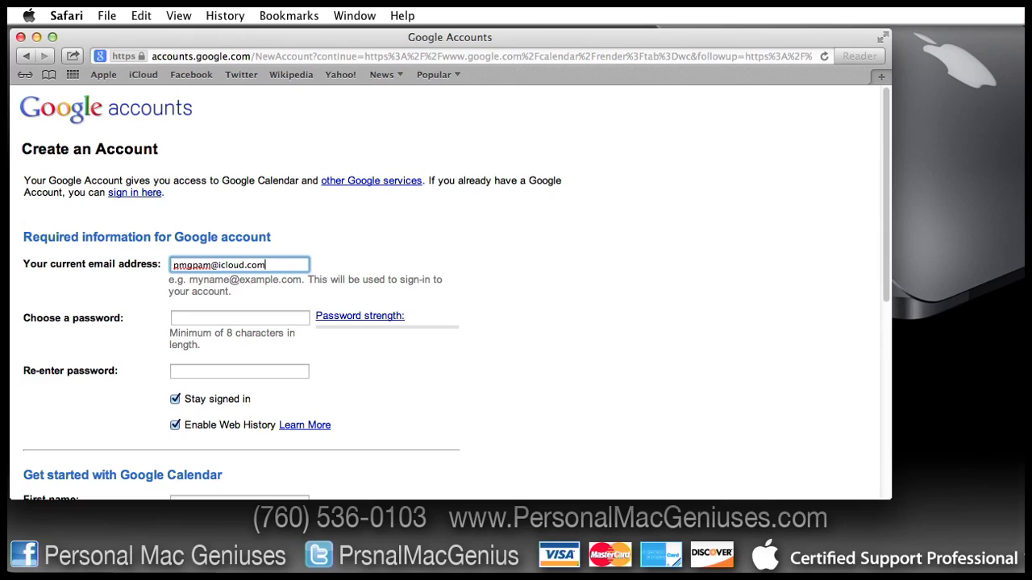
pyautogui.press('Tab')
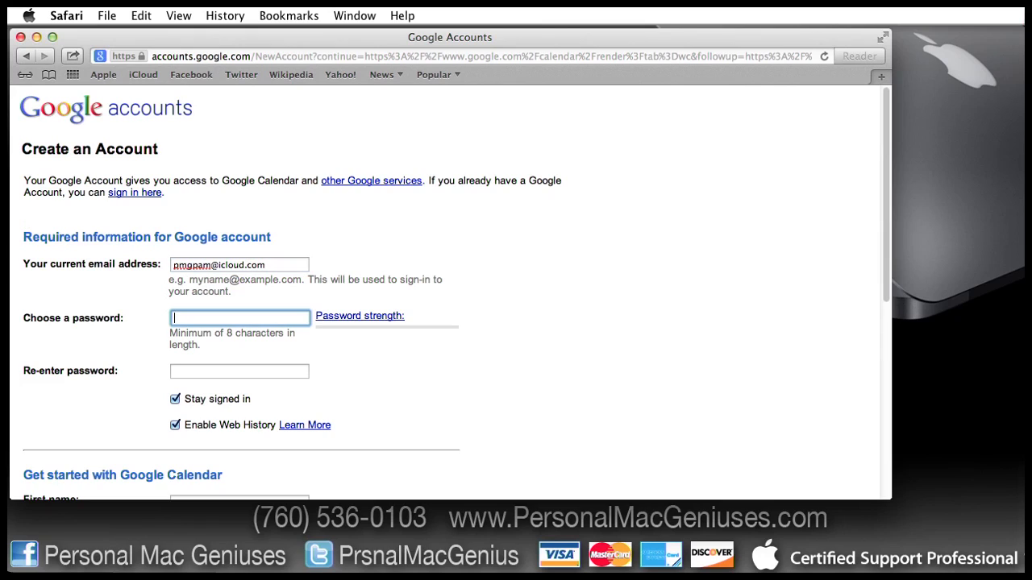
pyautogui.write('•••••••••••')
pyautogui.press('Tab')
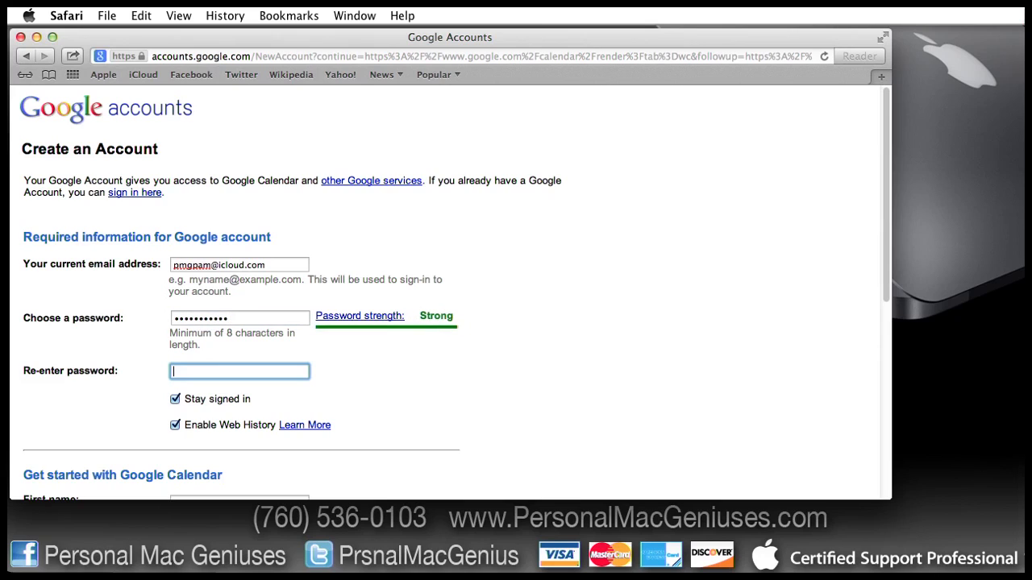
pyautogui.write('•••••••••••')
# Step: Disable Web History and fill in the first name, last name and birthday
pyautogui.scroll(-5, 560, 296)
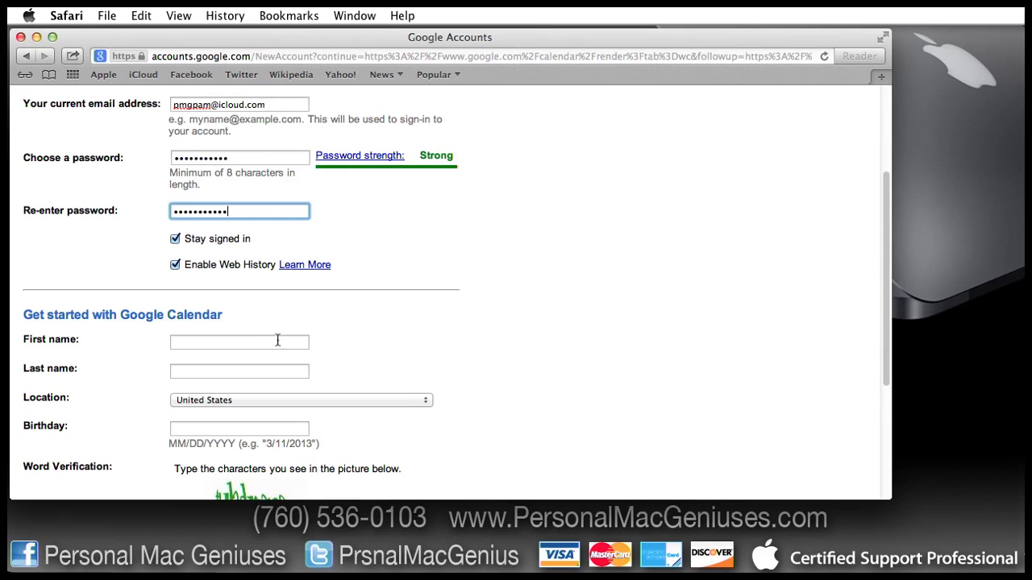
pyautogui.click(175, 265)
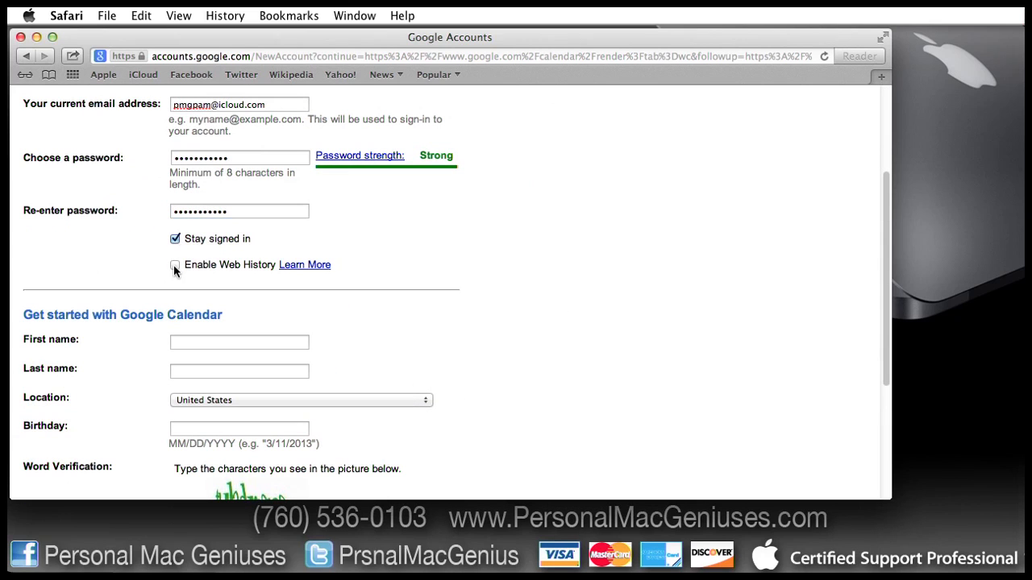
pyautogui.click(208, 342)
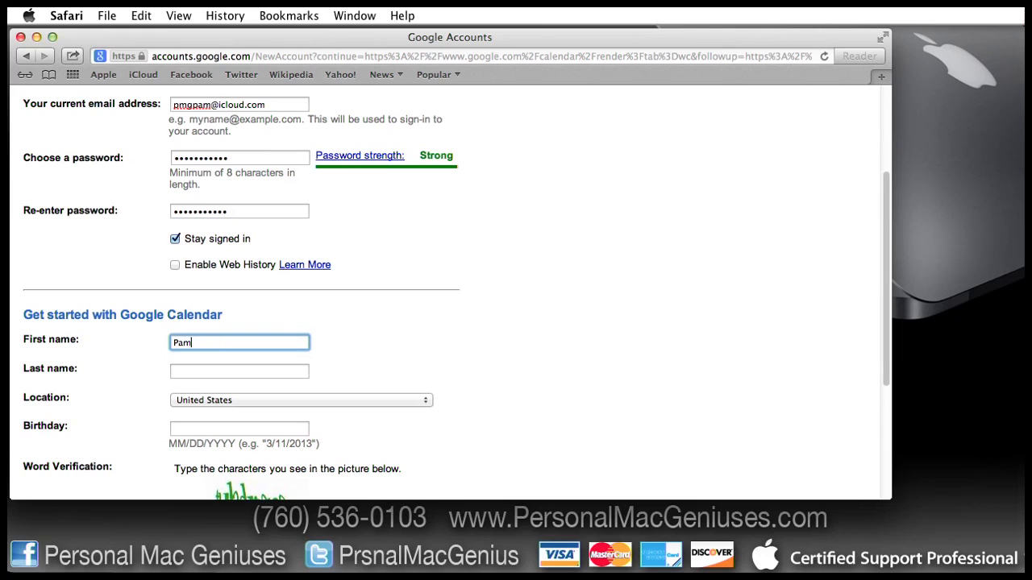
pyautogui.press('Tab')
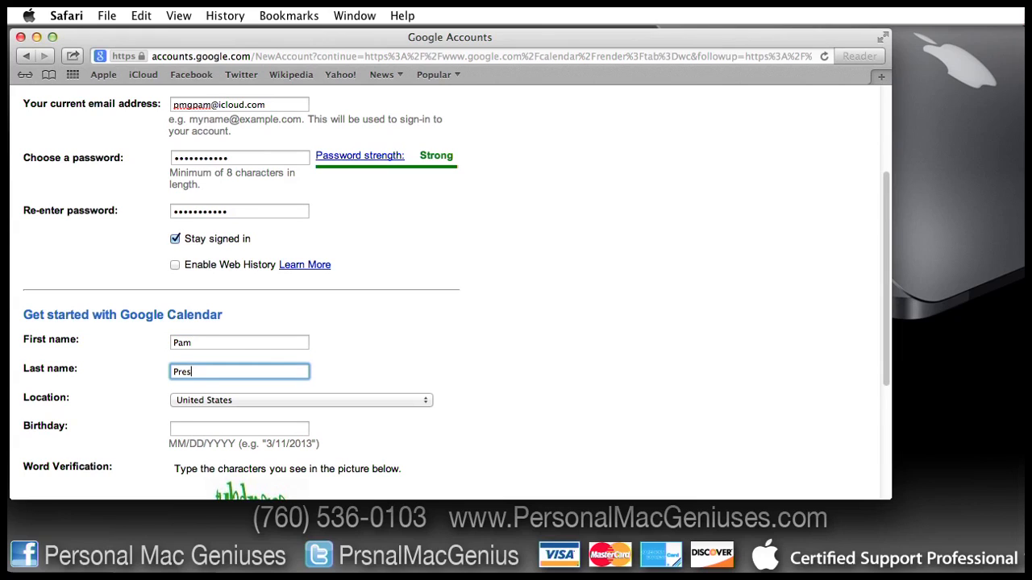
pyautogui.press('Tab')
pyautogui.press('Tab')
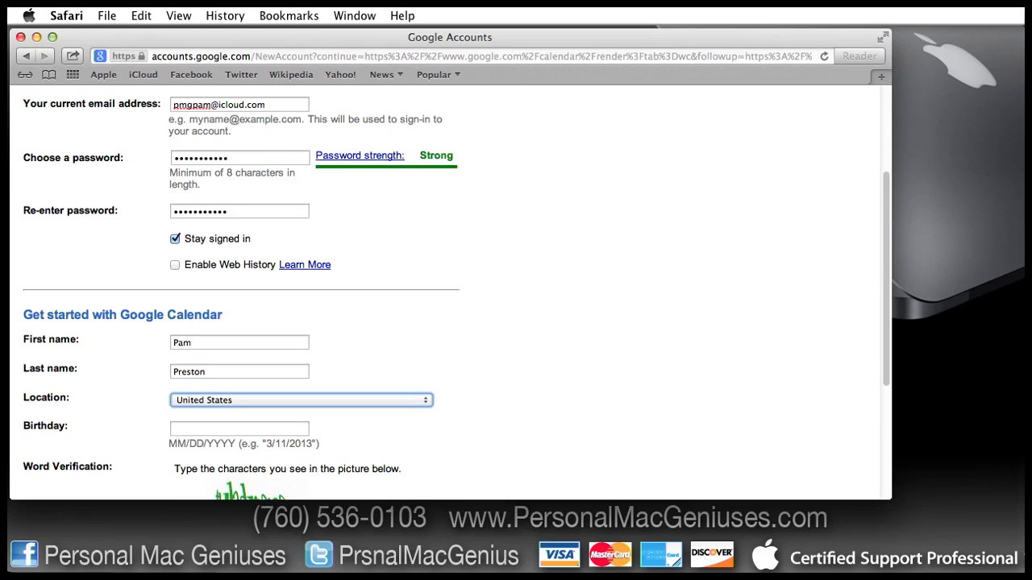
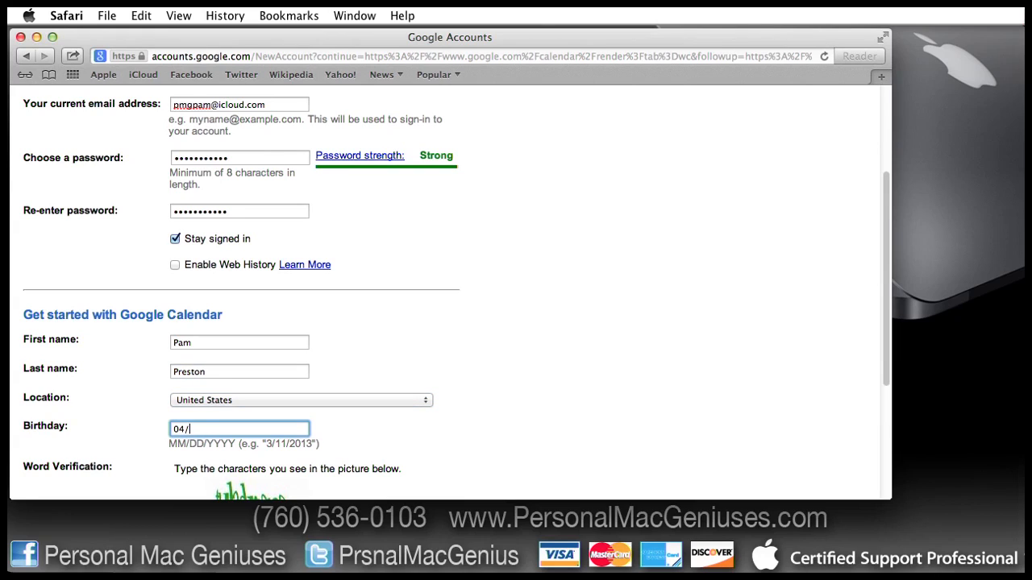
# Step: Accept the Terms of Service, enter the word-verification characters and create the account
pyautogui.scroll(-5, 331, 442)
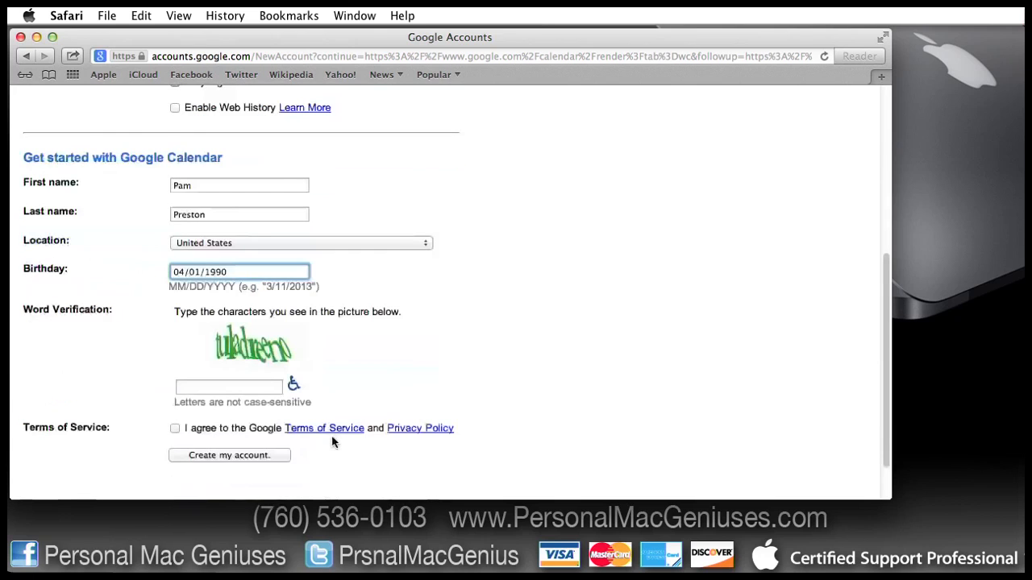
pyautogui.scroll(-1, 331, 441)
pyautogui.click(174, 376)
pyautogui.click(250, 331)
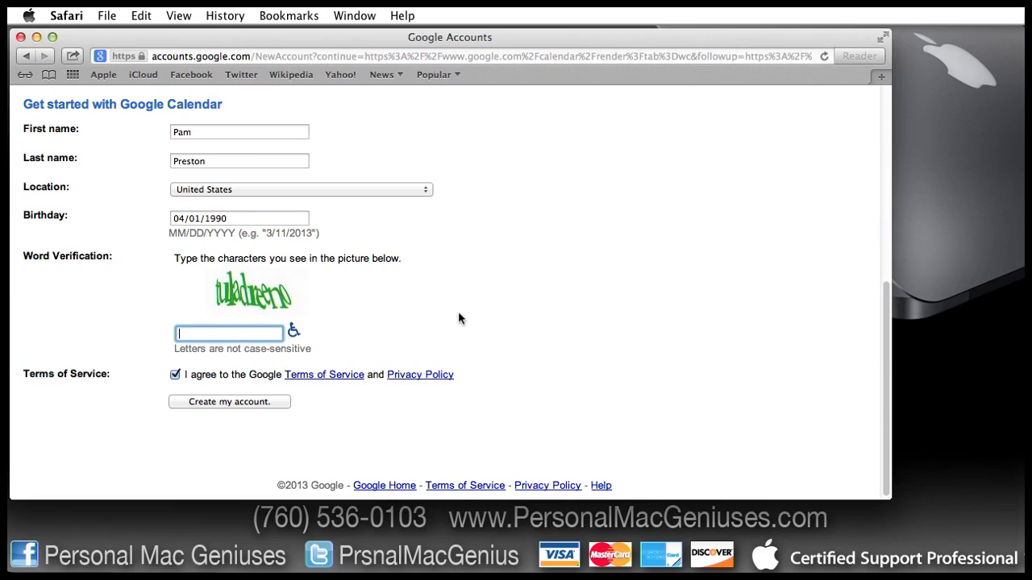
pyautogui.write('tuladreeno')
pyautogui.click(239, 402)
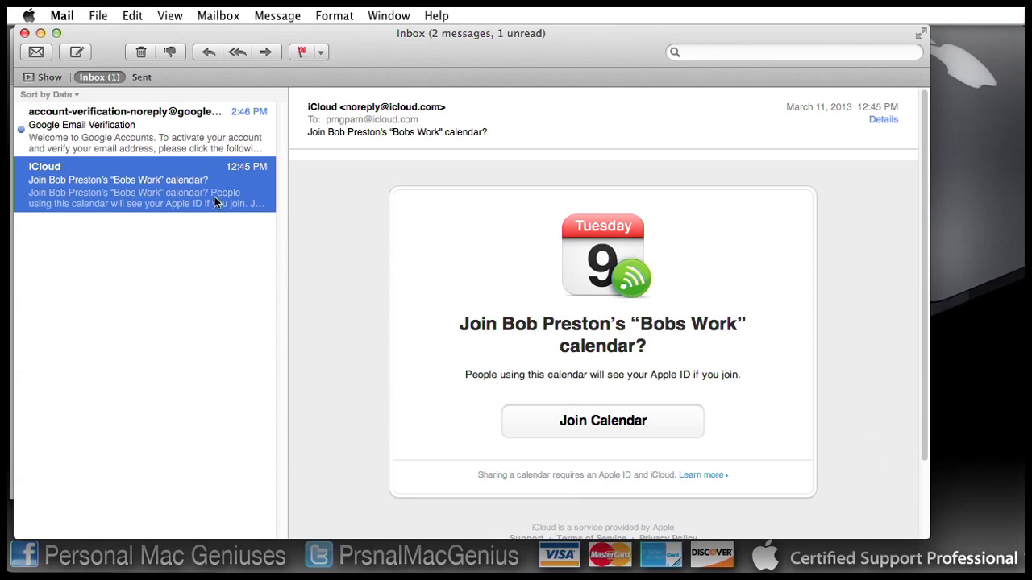
# Step: Open the Google Email Verification message in Mail and follow its verification link
pyautogui.click(146, 145)
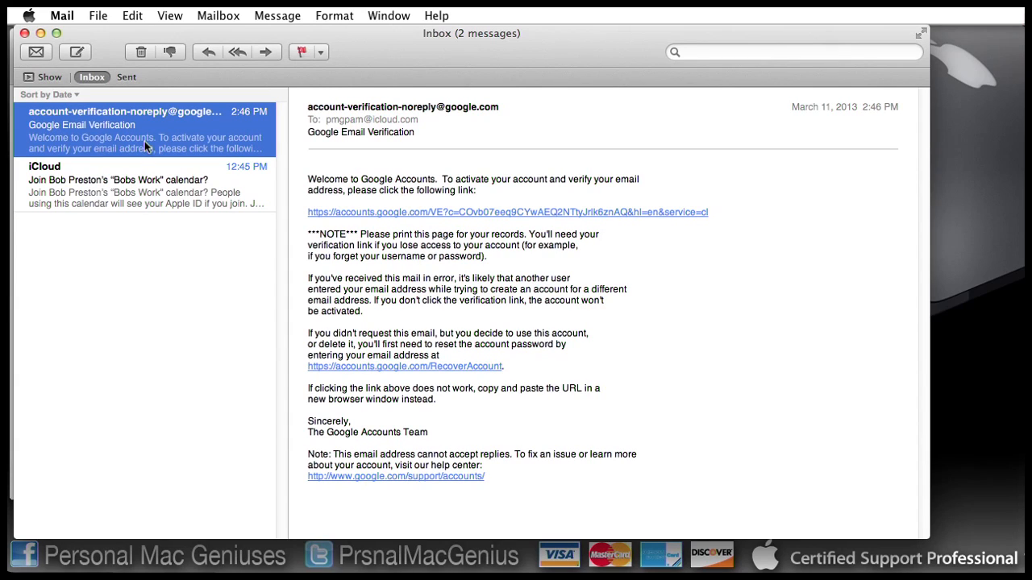
pyautogui.click(629, 213)
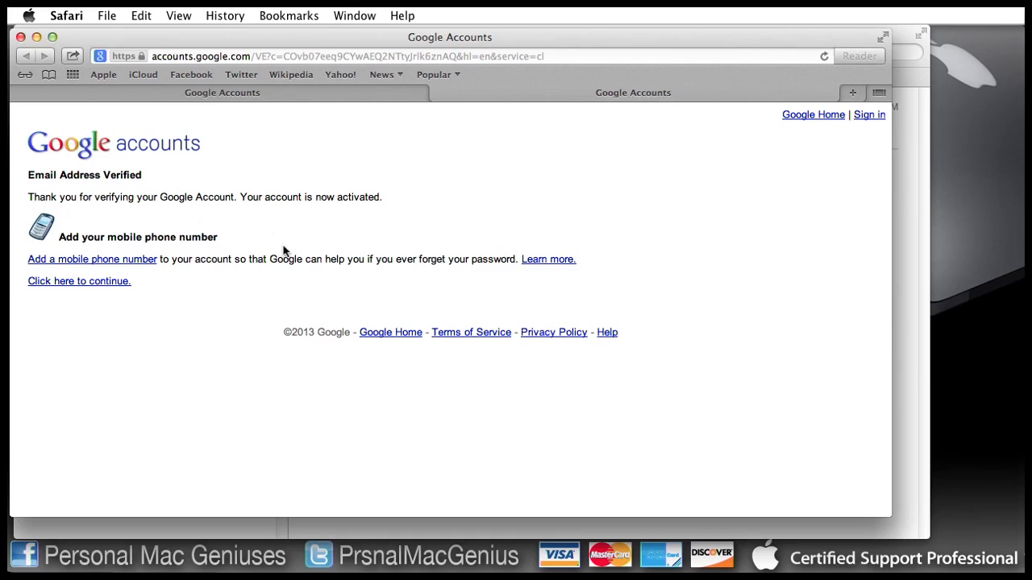
# Step: Finish Calendar setup keeping Pacific time and default 30-minute email and pop-up reminders
pyautogui.click(118, 286)
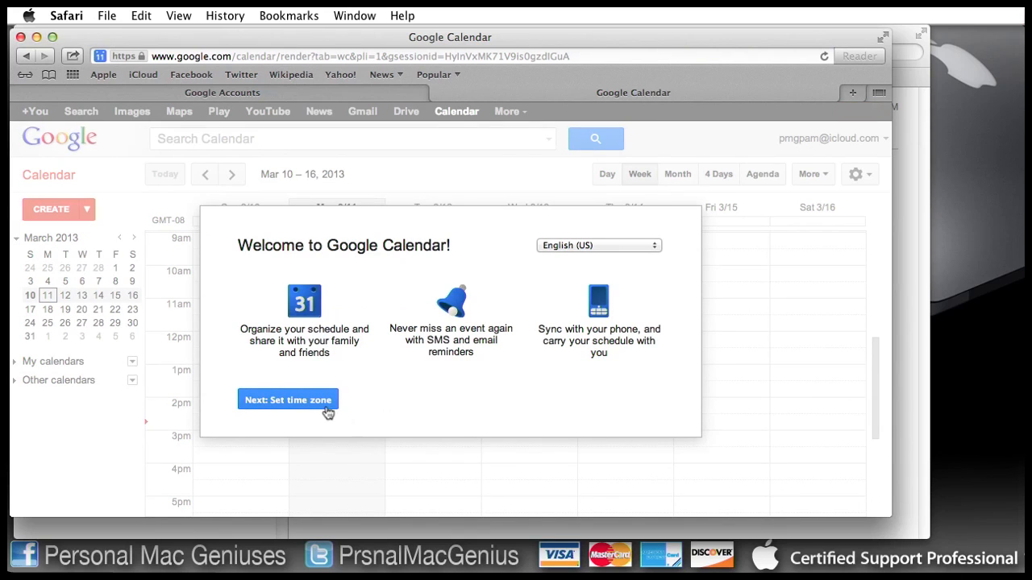
pyautogui.click(309, 403)
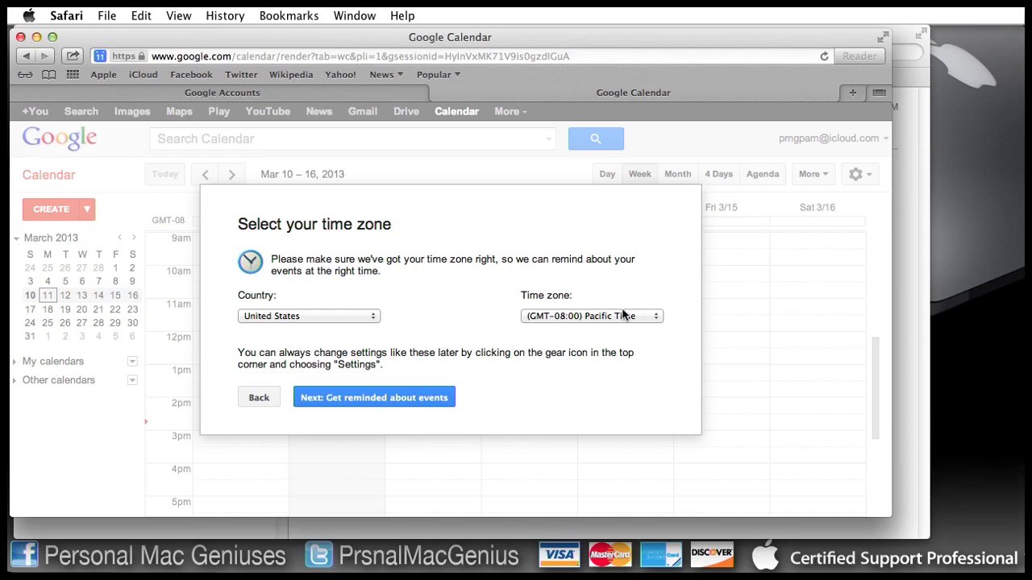
pyautogui.click(412, 408)
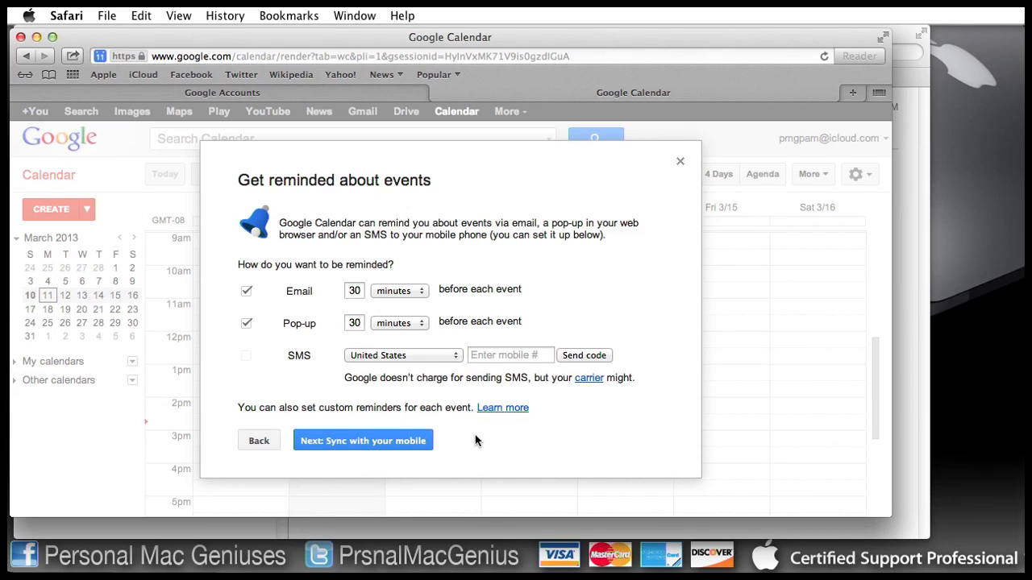
pyautogui.click(397, 445)
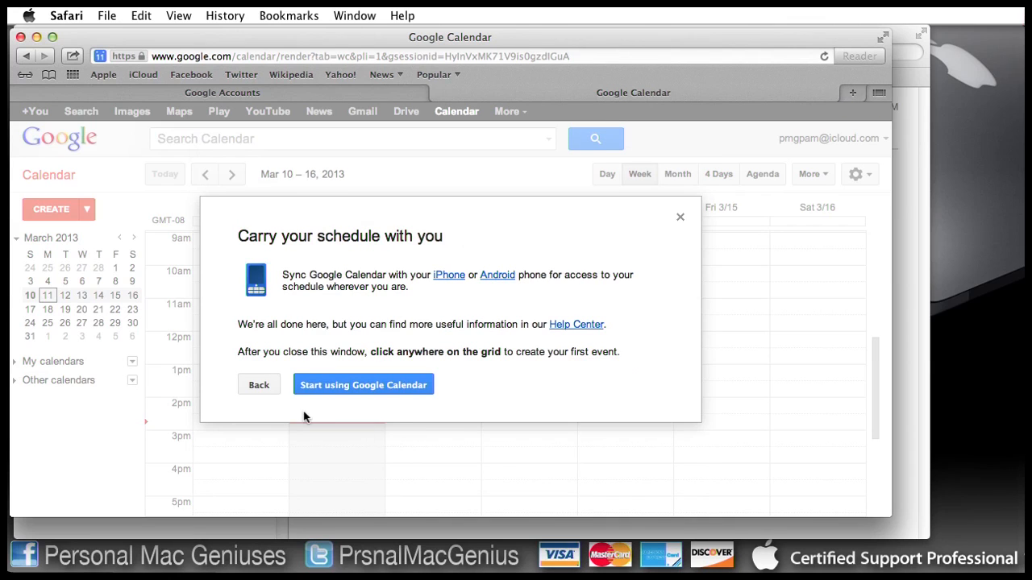
pyautogui.click(397, 387)
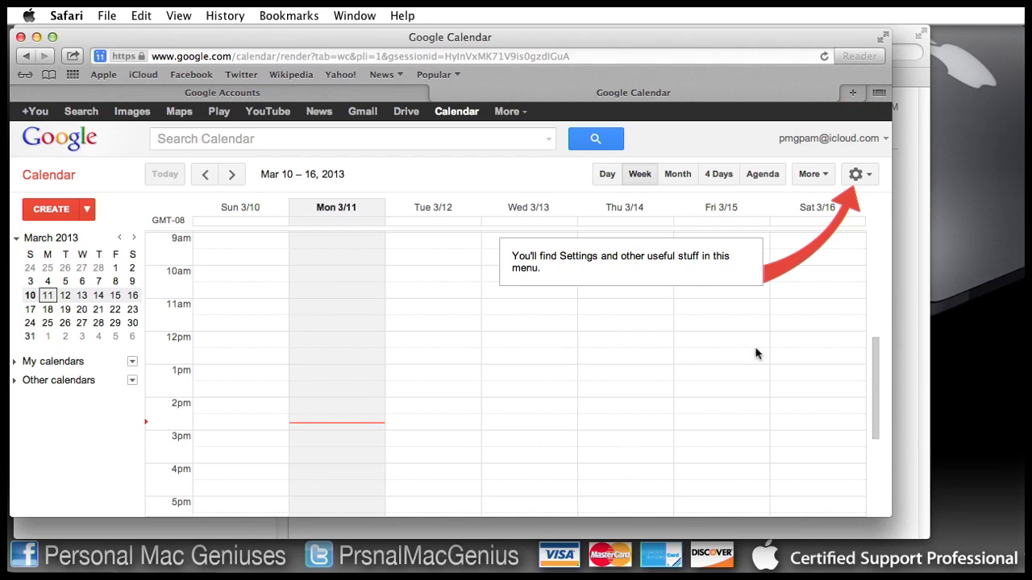
# Step: Close the settings tip and cancel the quick-add event popup without saving
pyautogui.click(676, 355)
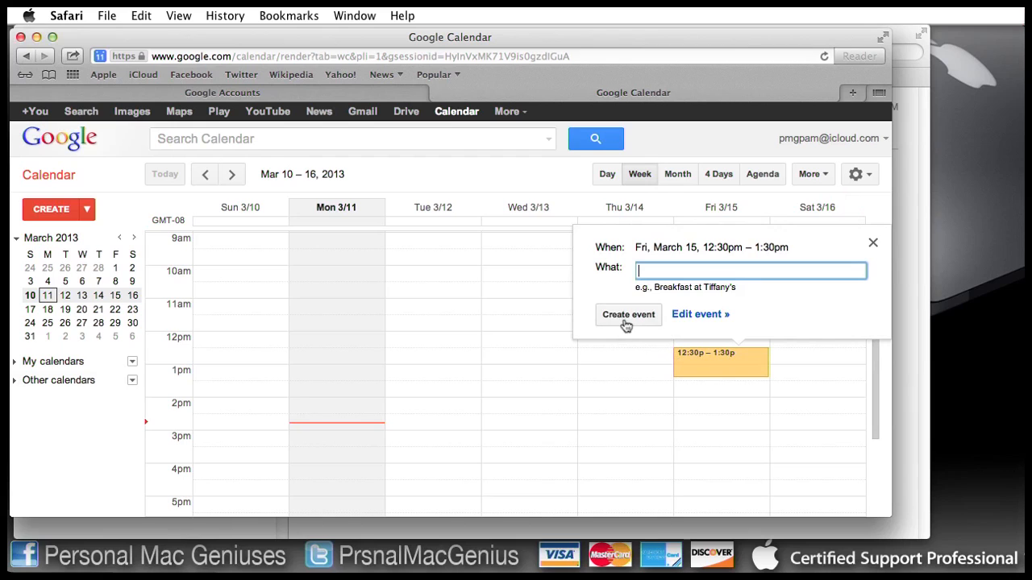
pyautogui.click(511, 184)
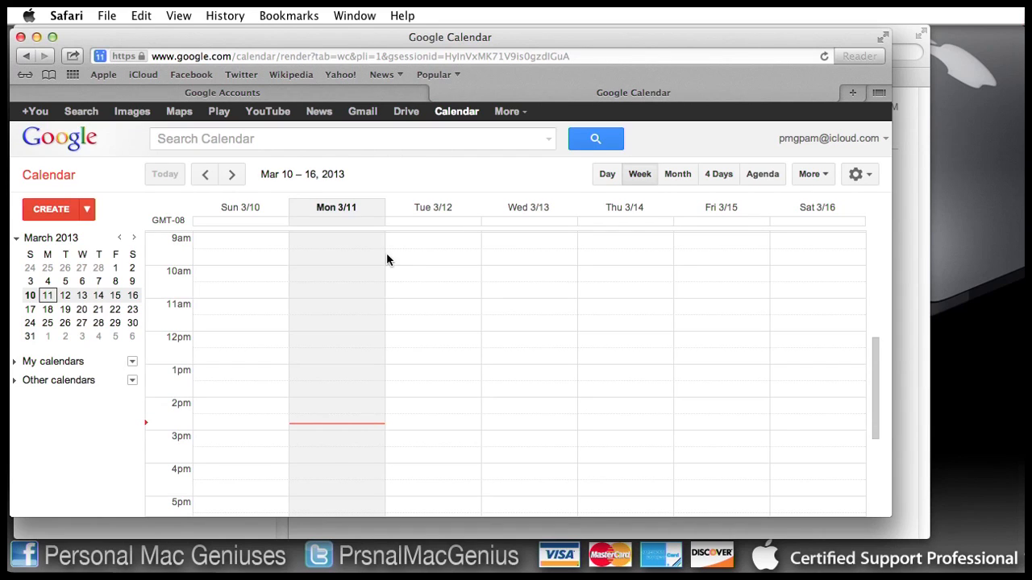
# Step: Create a new calendar under My calendars and name it Skippy's Work
pyautogui.click(132, 363)
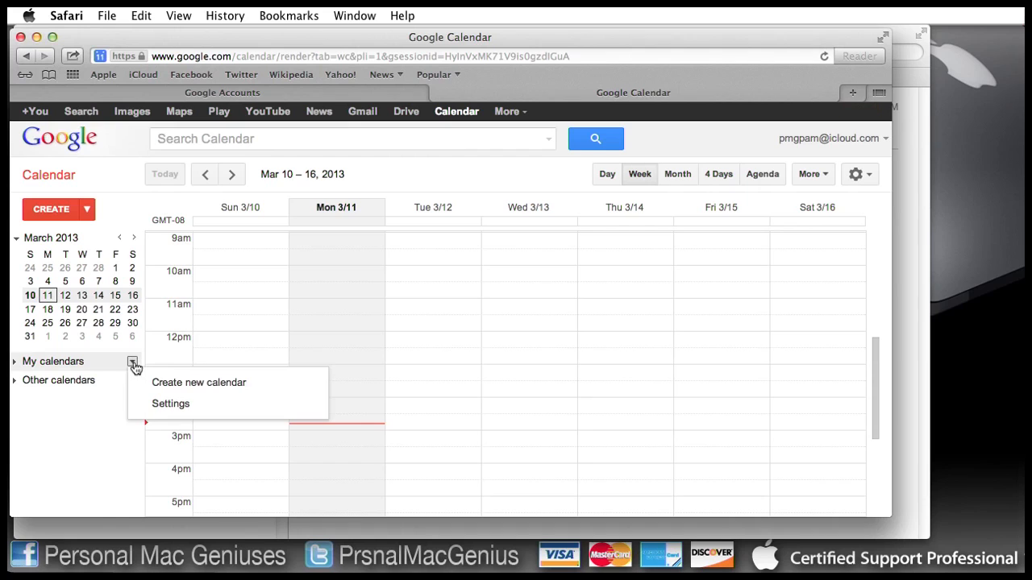
pyautogui.click(171, 384)
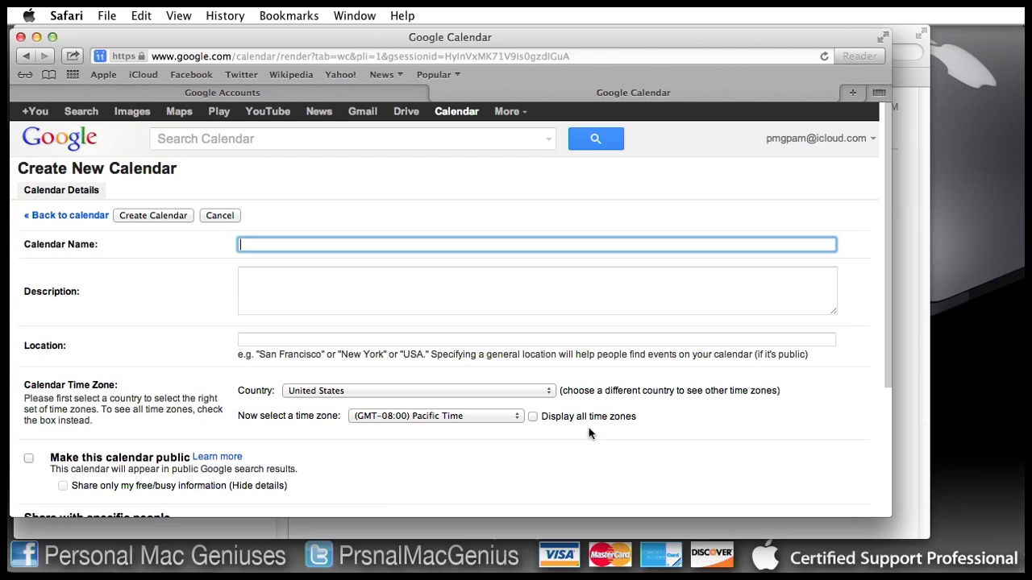
pyautogui.write("Skippy's Work")
pyautogui.scroll(-2, 332, 341)
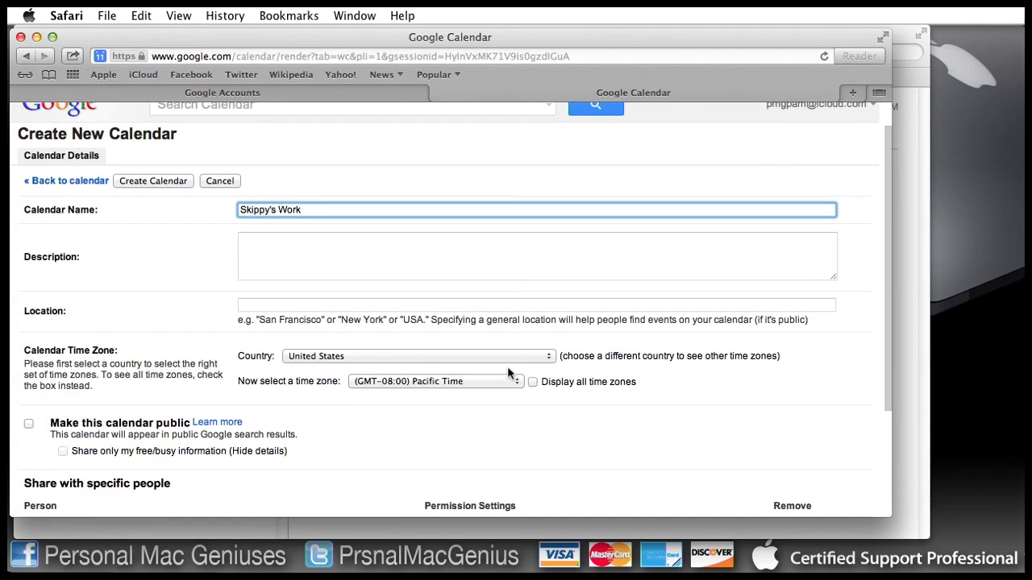
pyautogui.scroll(-4, 417, 448)
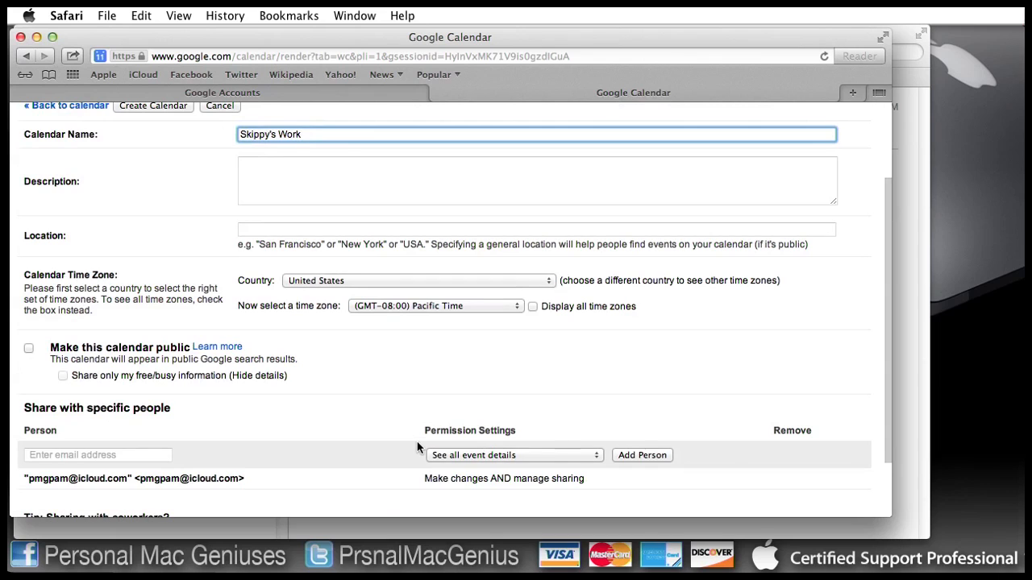
pyautogui.scroll(-4, 323, 456)
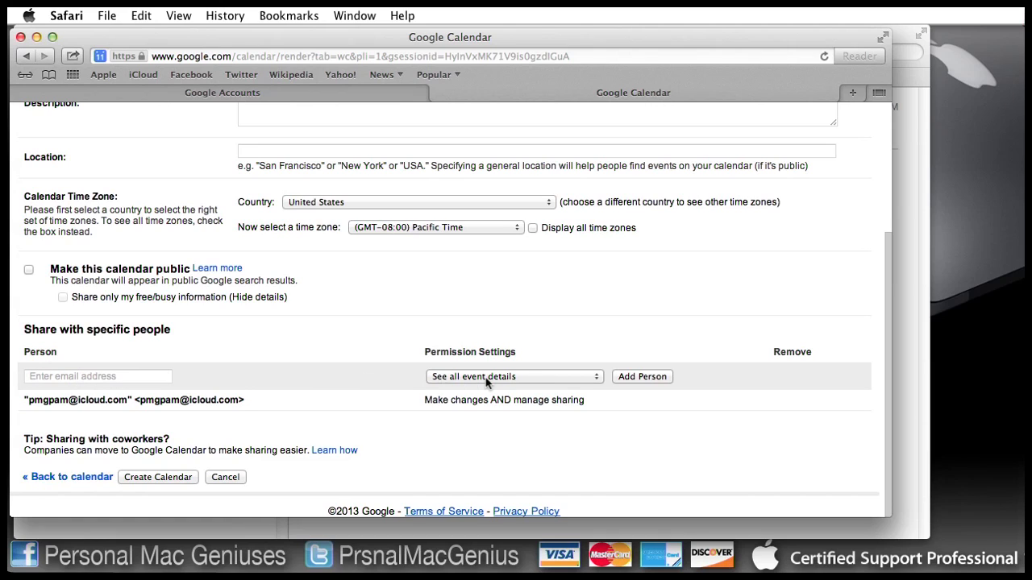
# Step: Keep the See all event details sharing permission and create the Skippy's Work calendar
pyautogui.click(596, 377)
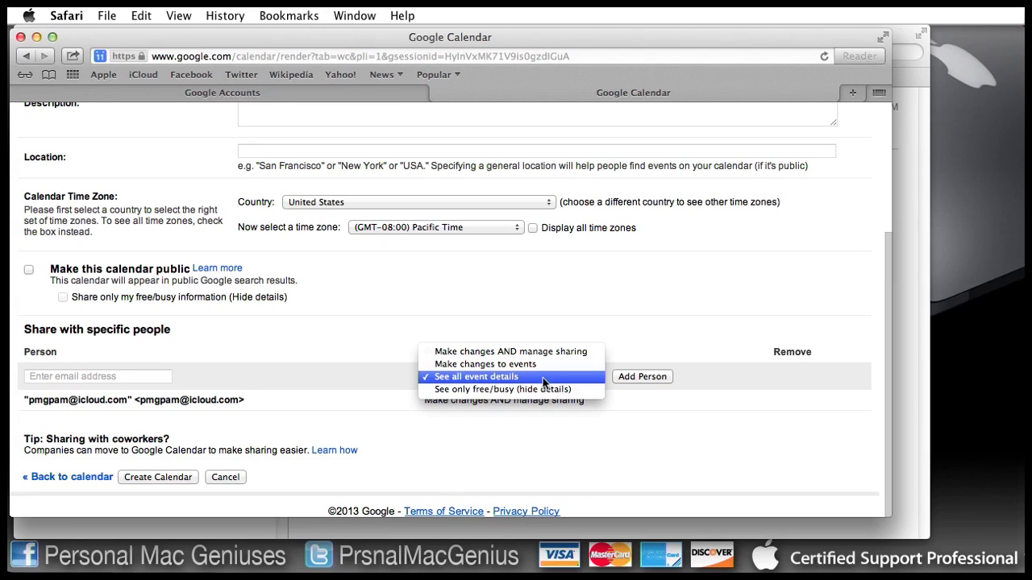
pyautogui.click(544, 382)
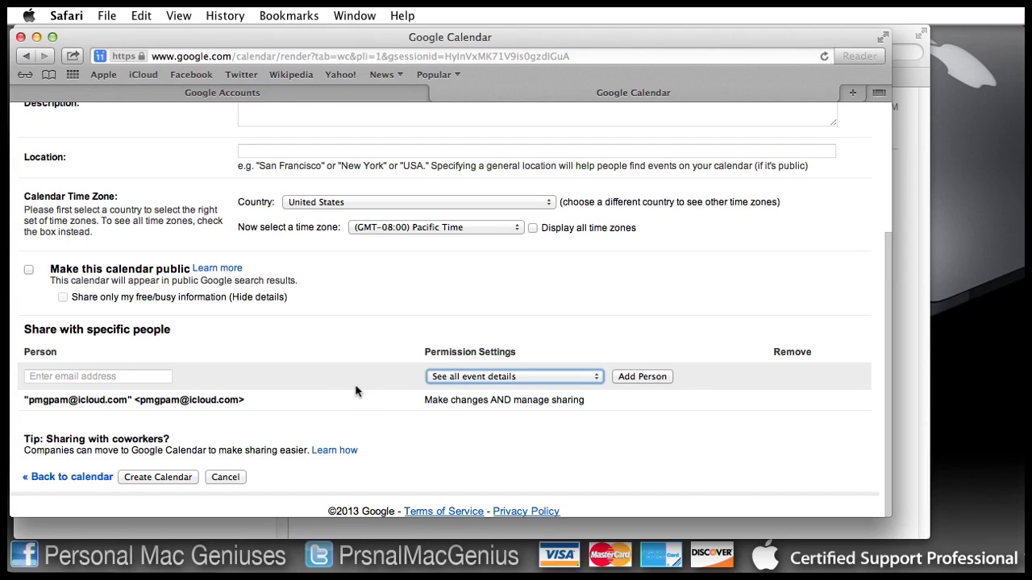
pyautogui.click(173, 476)
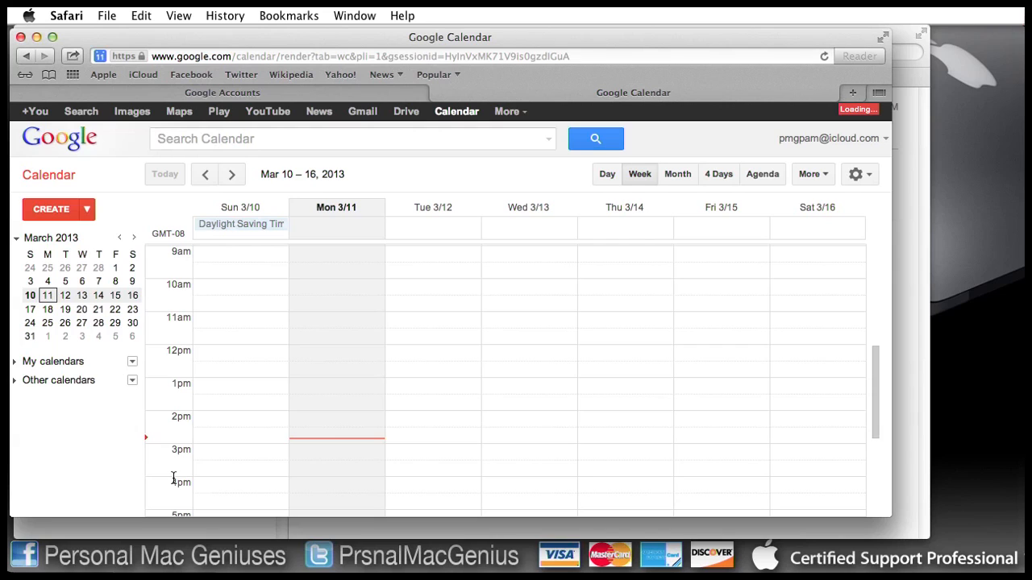
# Step: Check Skippy's Work in the expanded My calendars list, then minimize Safari
pyautogui.click(16, 363)
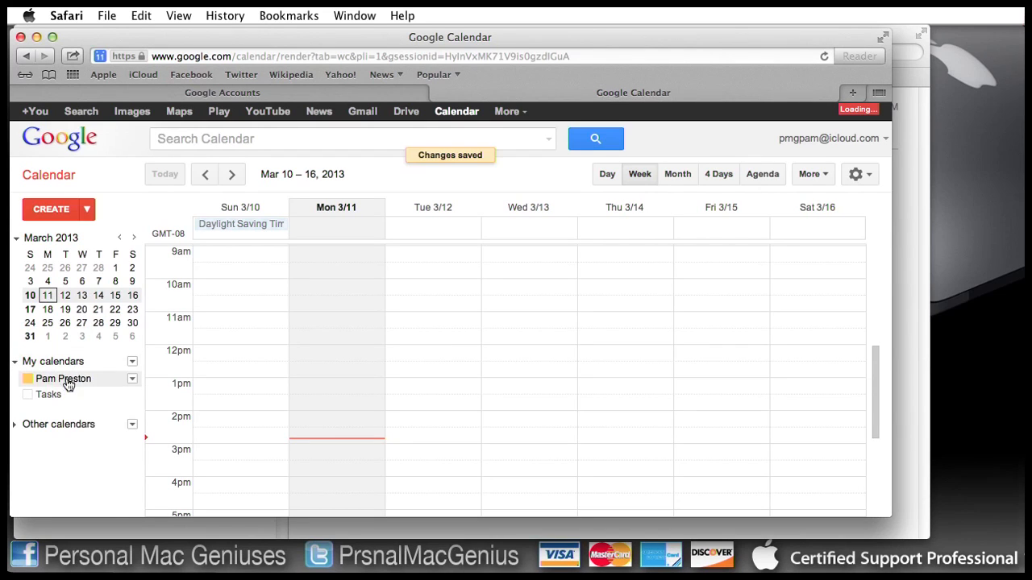
pyautogui.click(81, 412)
pyautogui.click(101, 397)
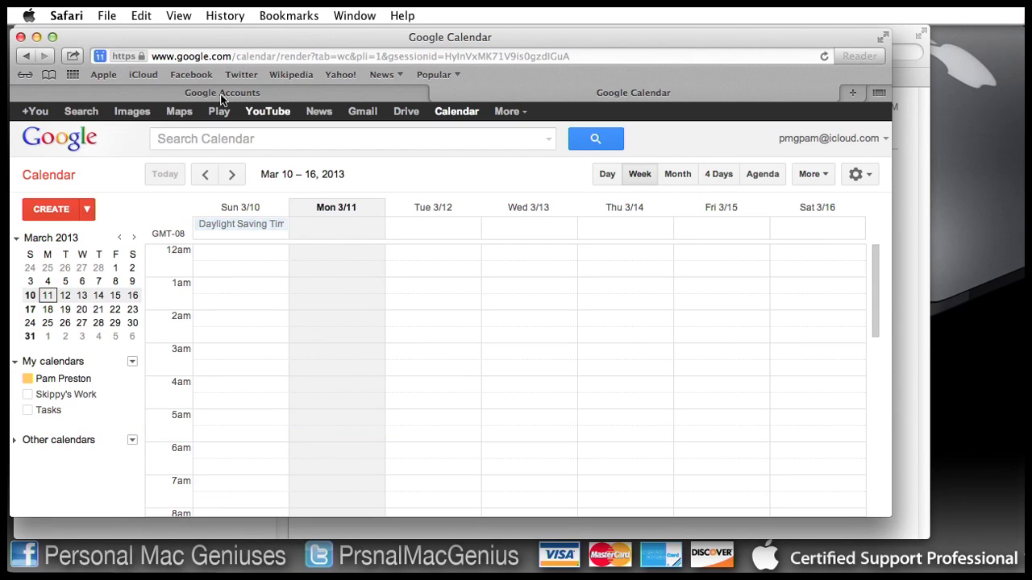
pyautogui.click(37, 37)
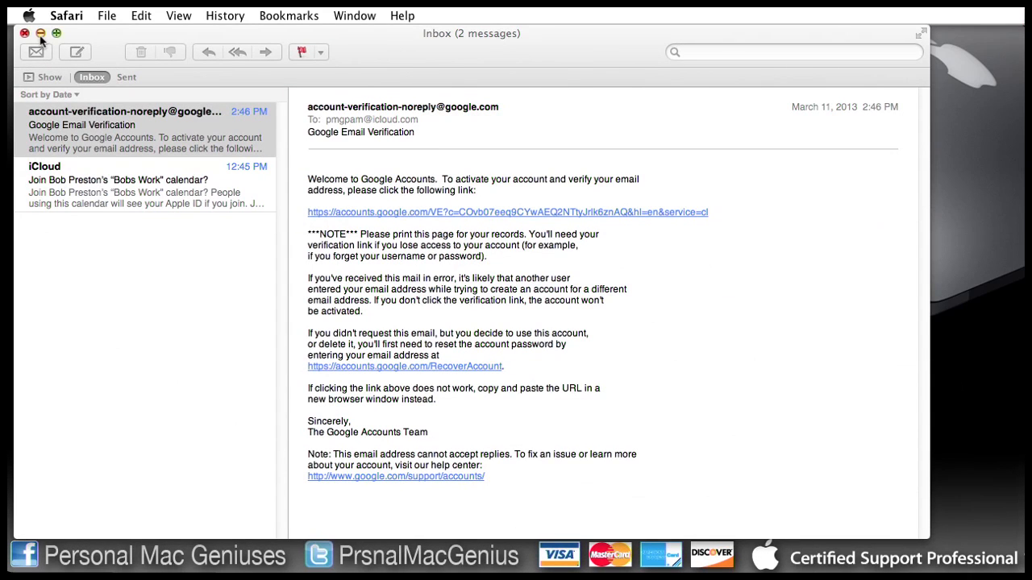
# Step: Minimize the Mail inbox window
pyautogui.click(39, 34)
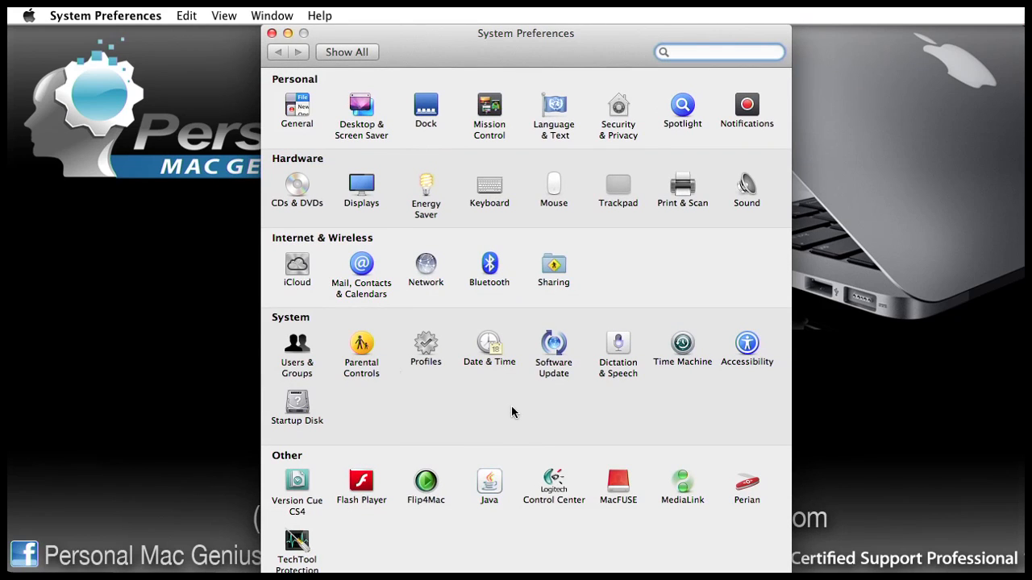
# Step: Open the Mail, Contacts & Calendars pane and browse its list of account providers
pyautogui.click(362, 266)
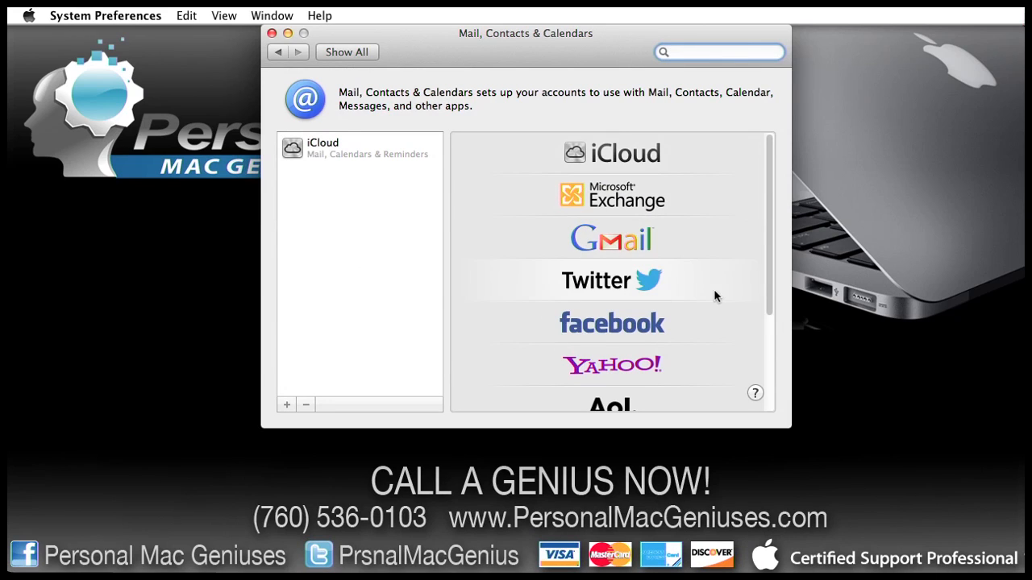
pyautogui.scroll(-5, 710, 355)
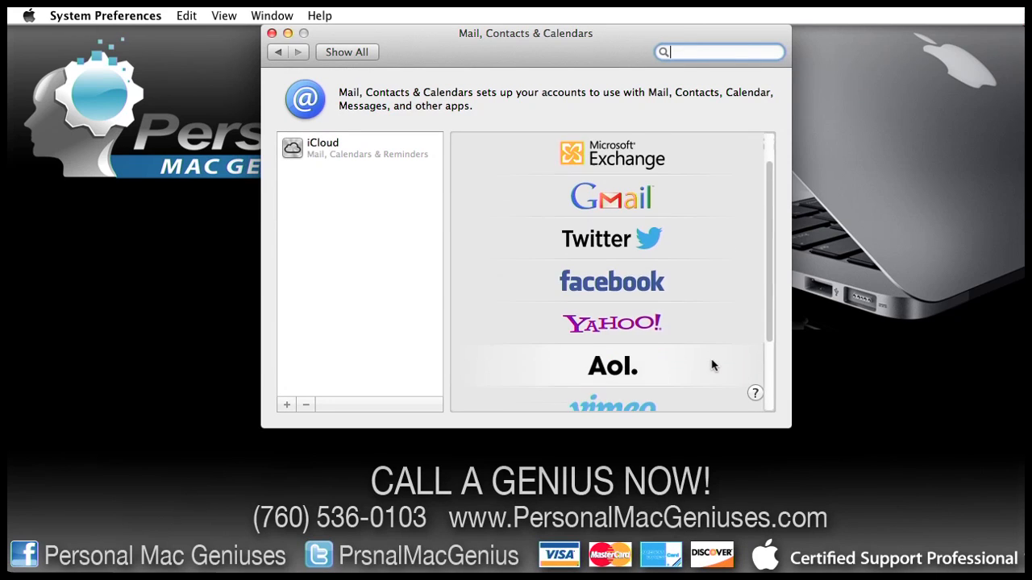